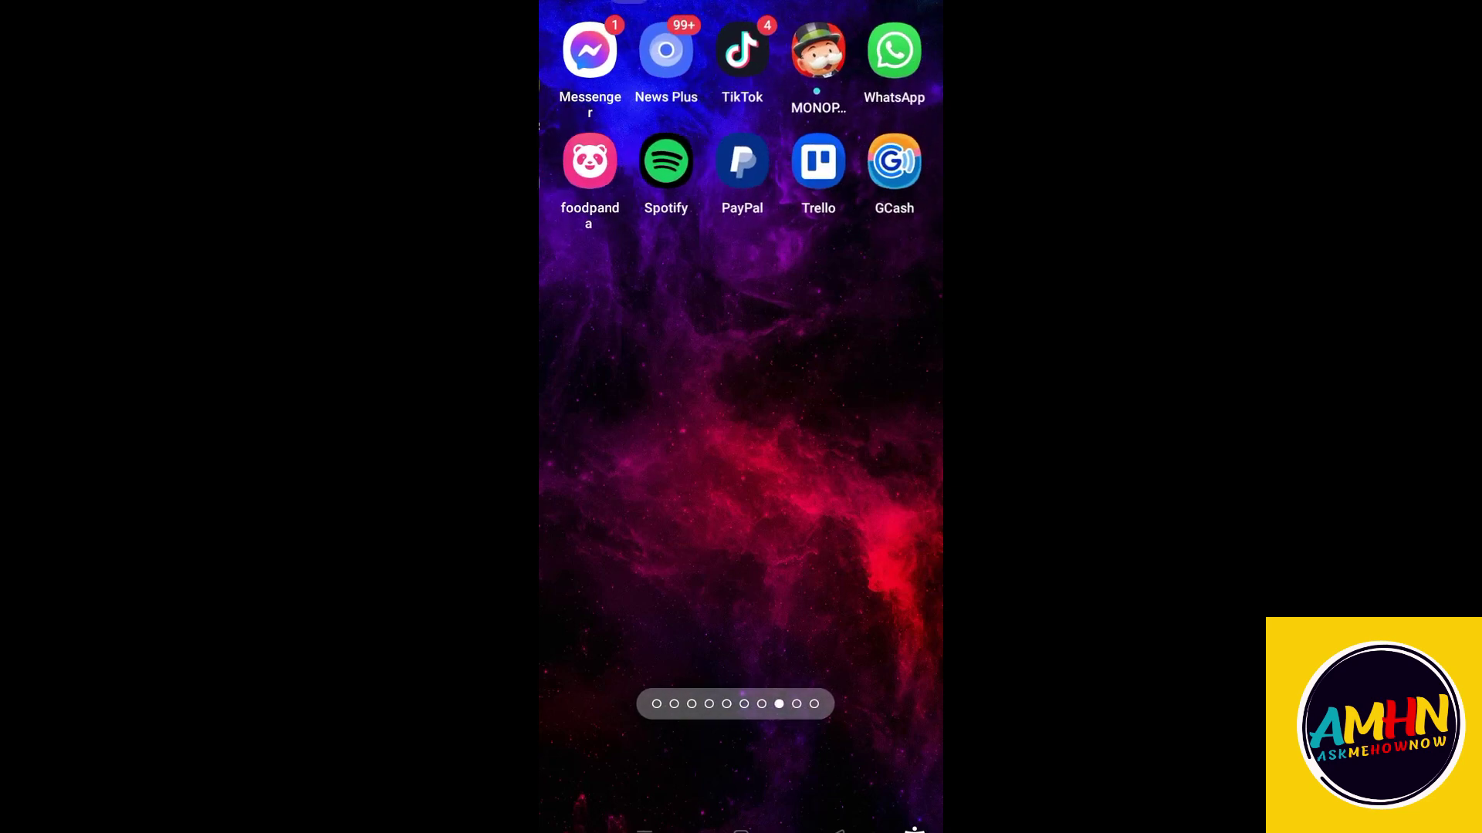
Step: Swipe to YouTube's home screen page and open its App info from the icon's shortcuts
left_click_drag(868, 405, 614, 405)
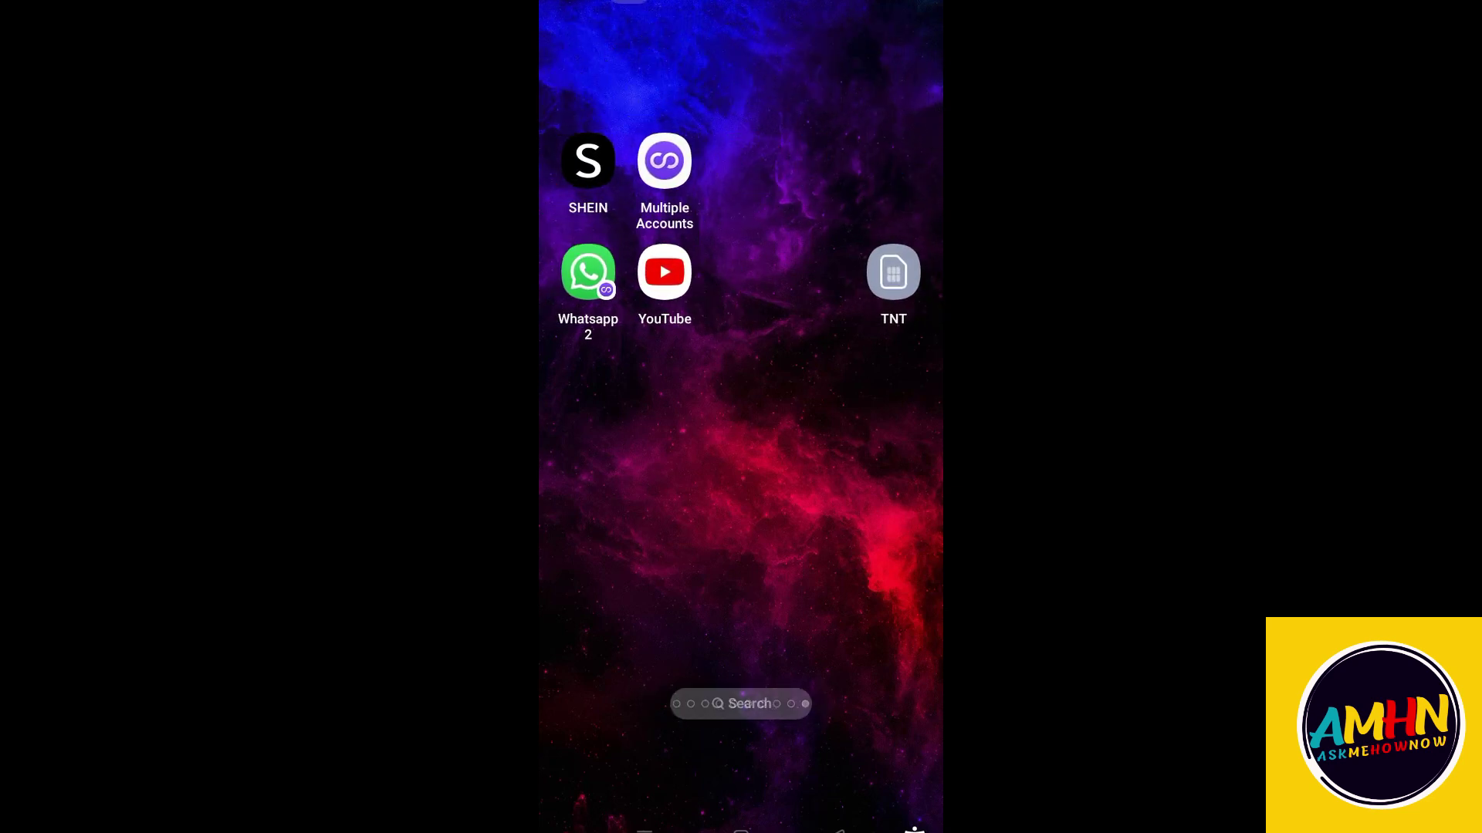
left_click(664, 271)
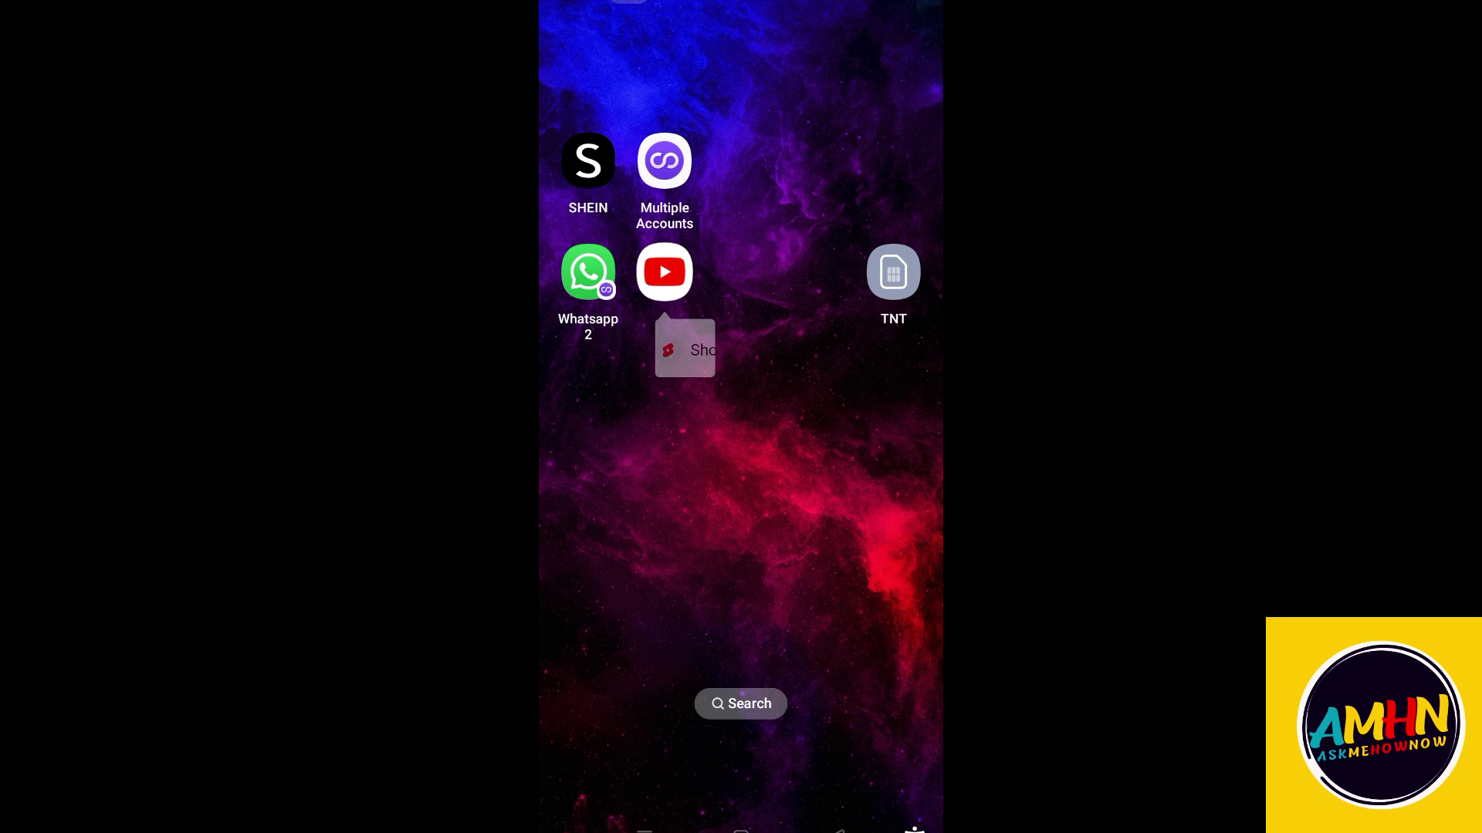
left_click(693, 562)
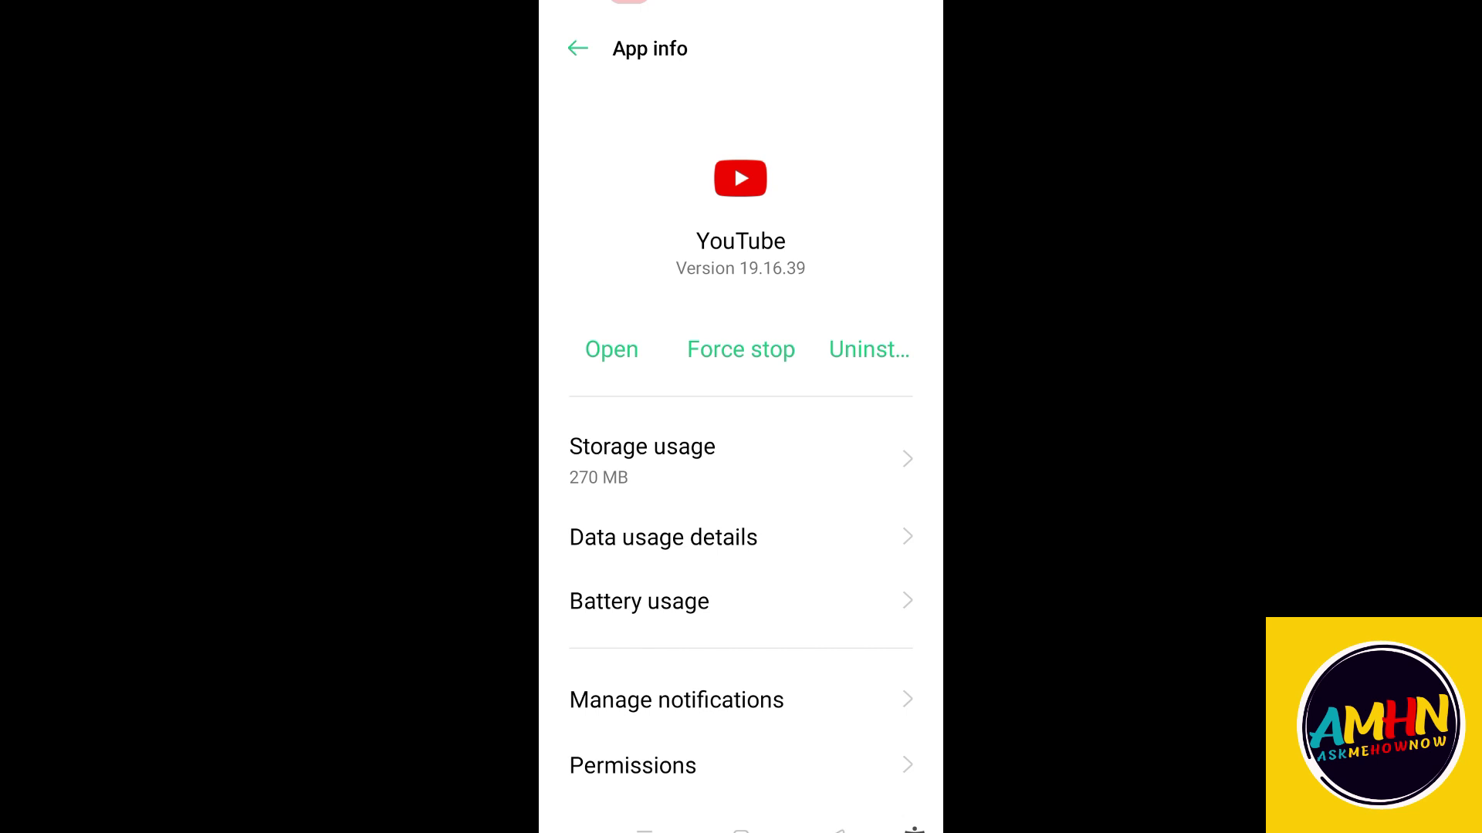
Step: Clear YouTube's cache and app data to 0 B, confirming the deletion
left_click(741, 459)
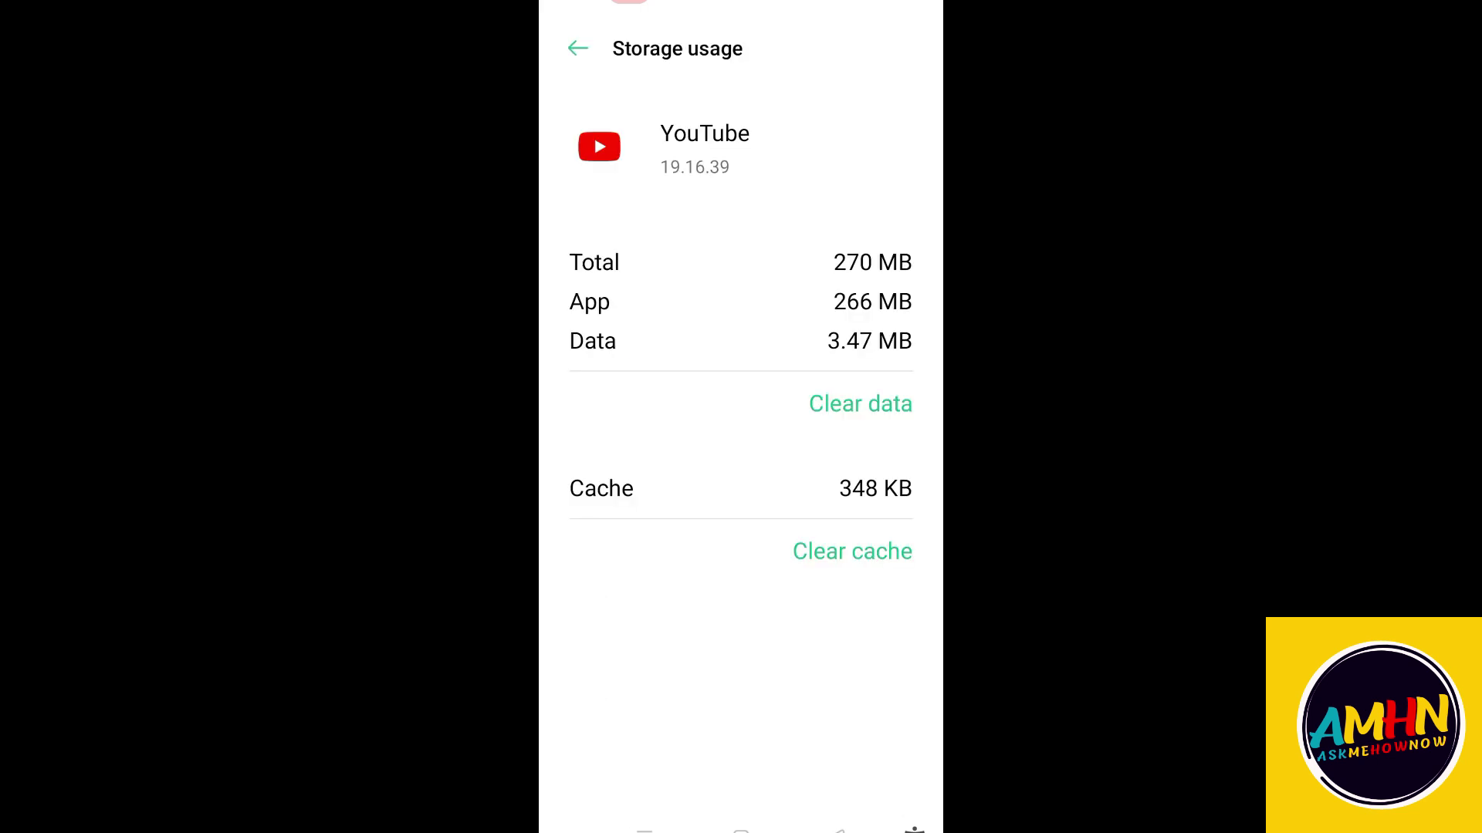
left_click(852, 551)
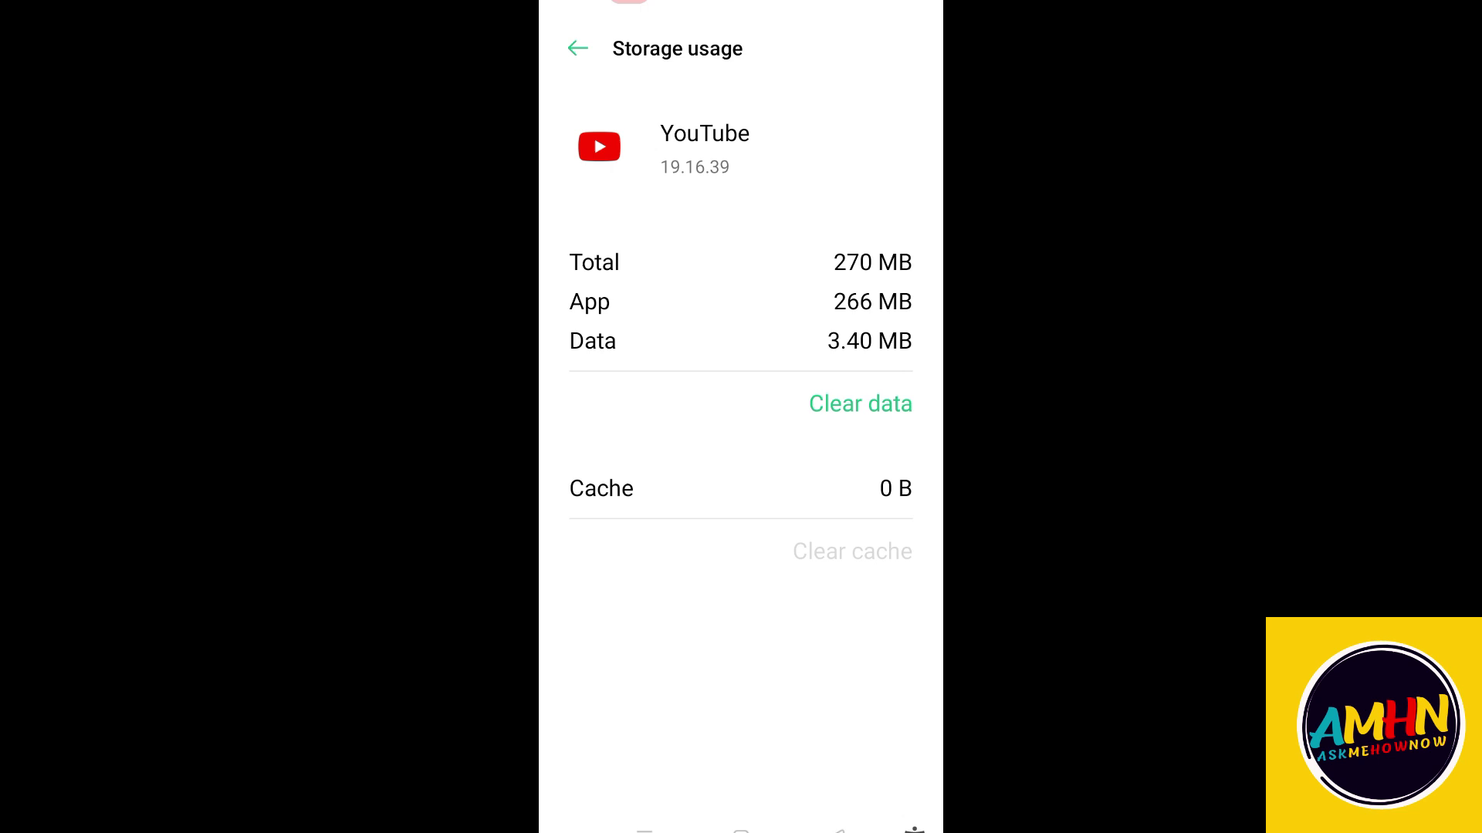
left_click(860, 404)
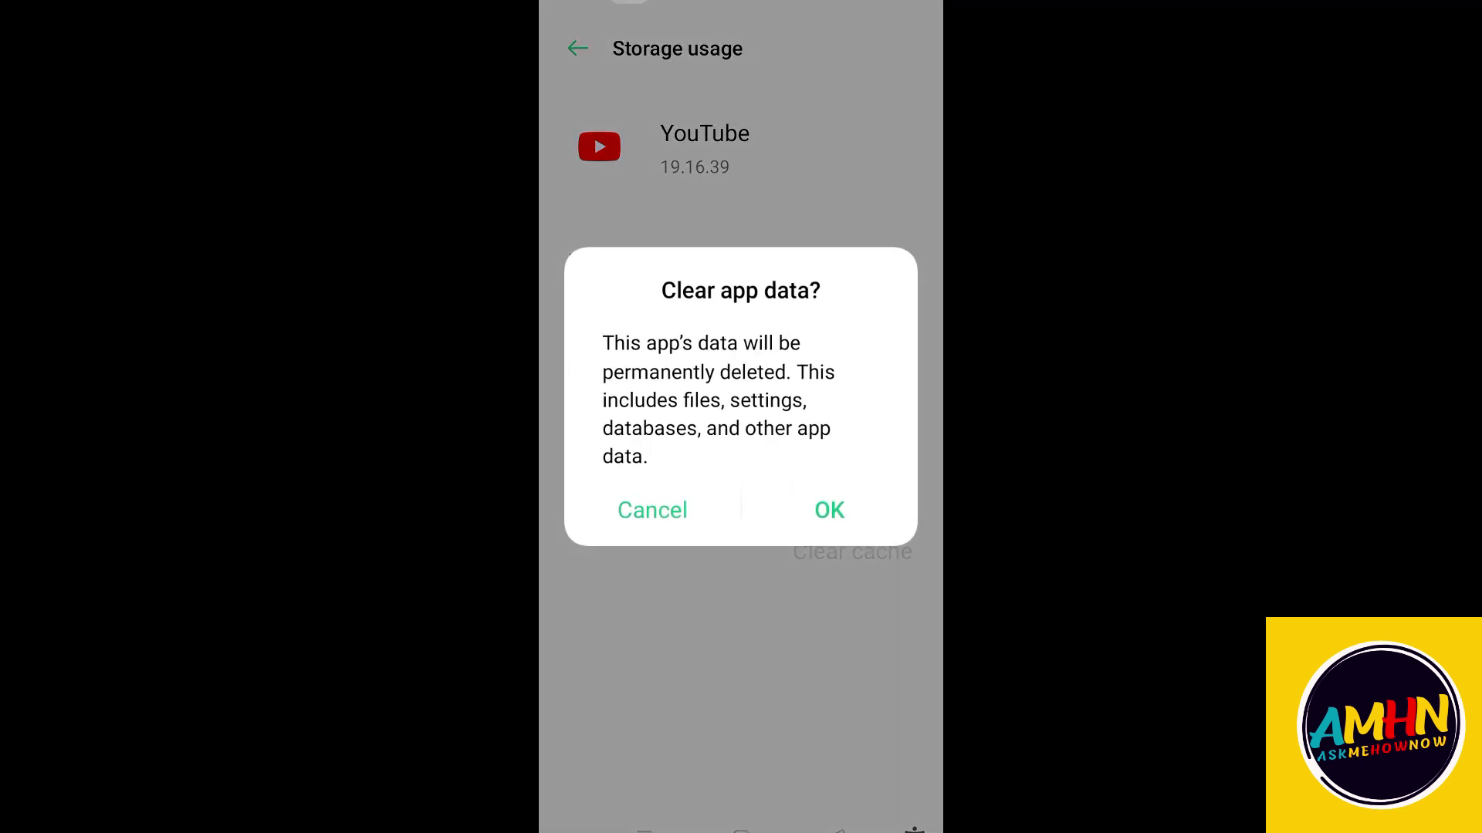
left_click(830, 510)
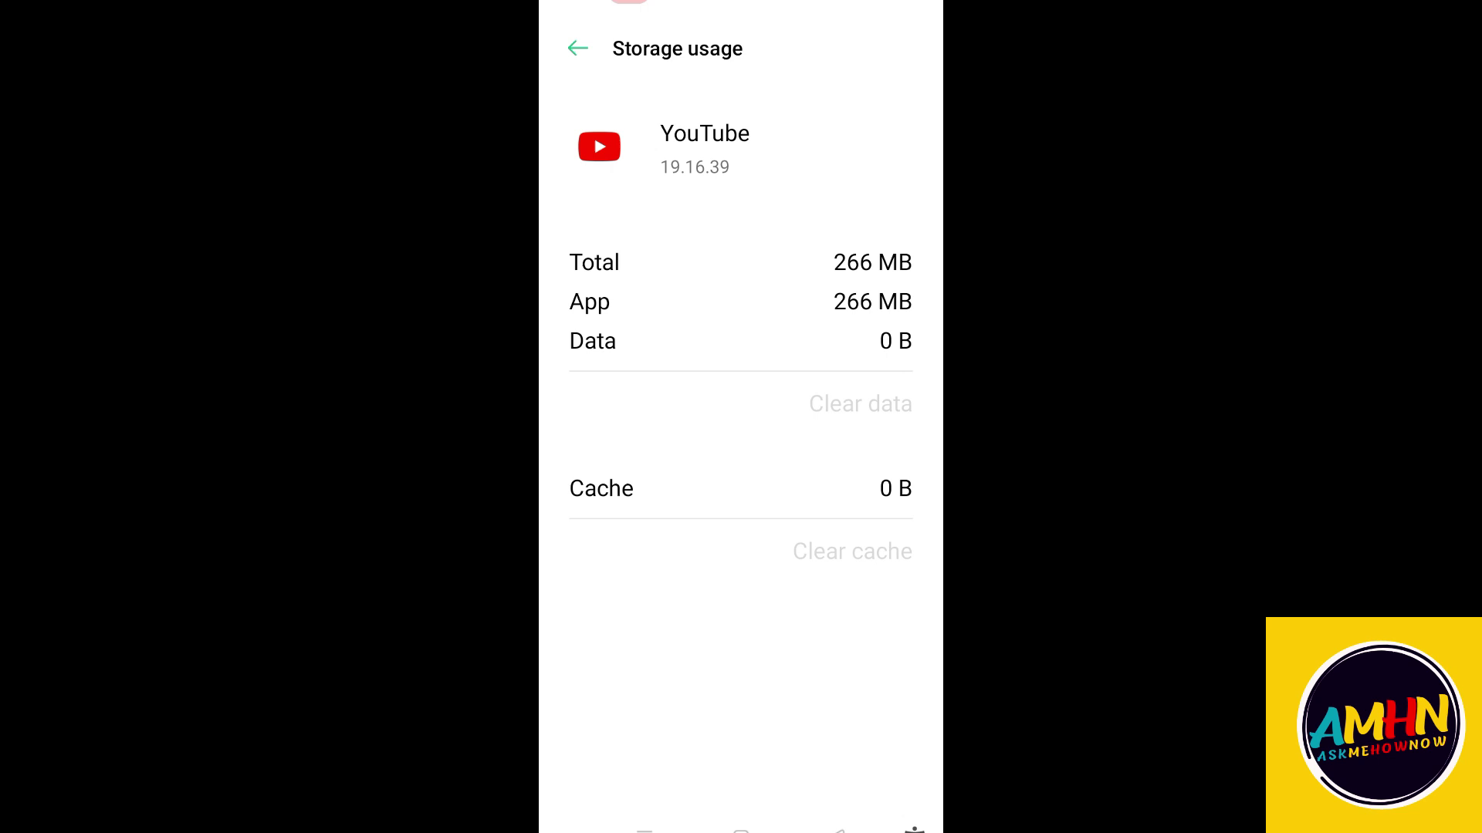
left_click(578, 47)
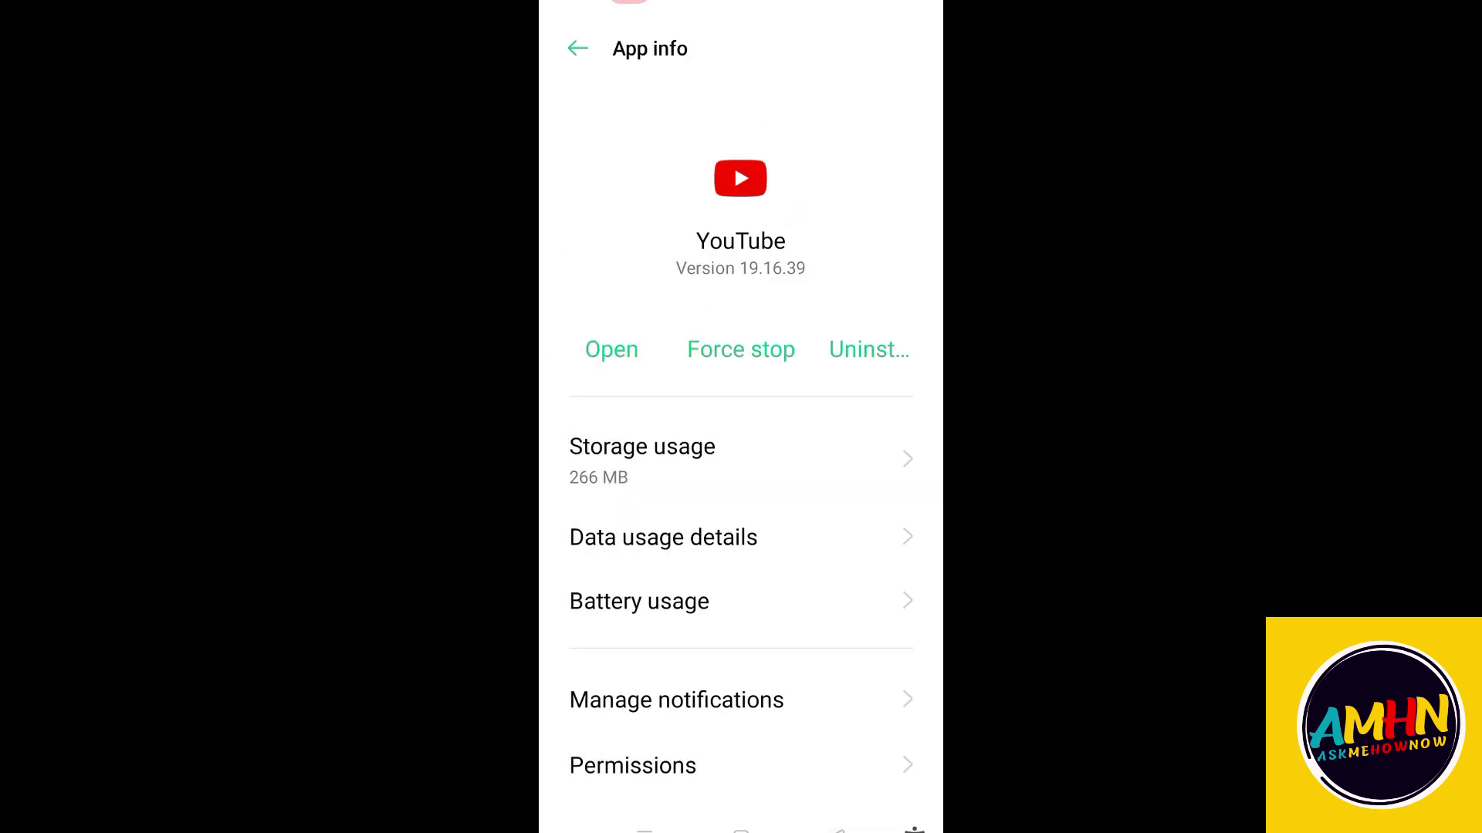
scroll(741, 521, "down", 3)
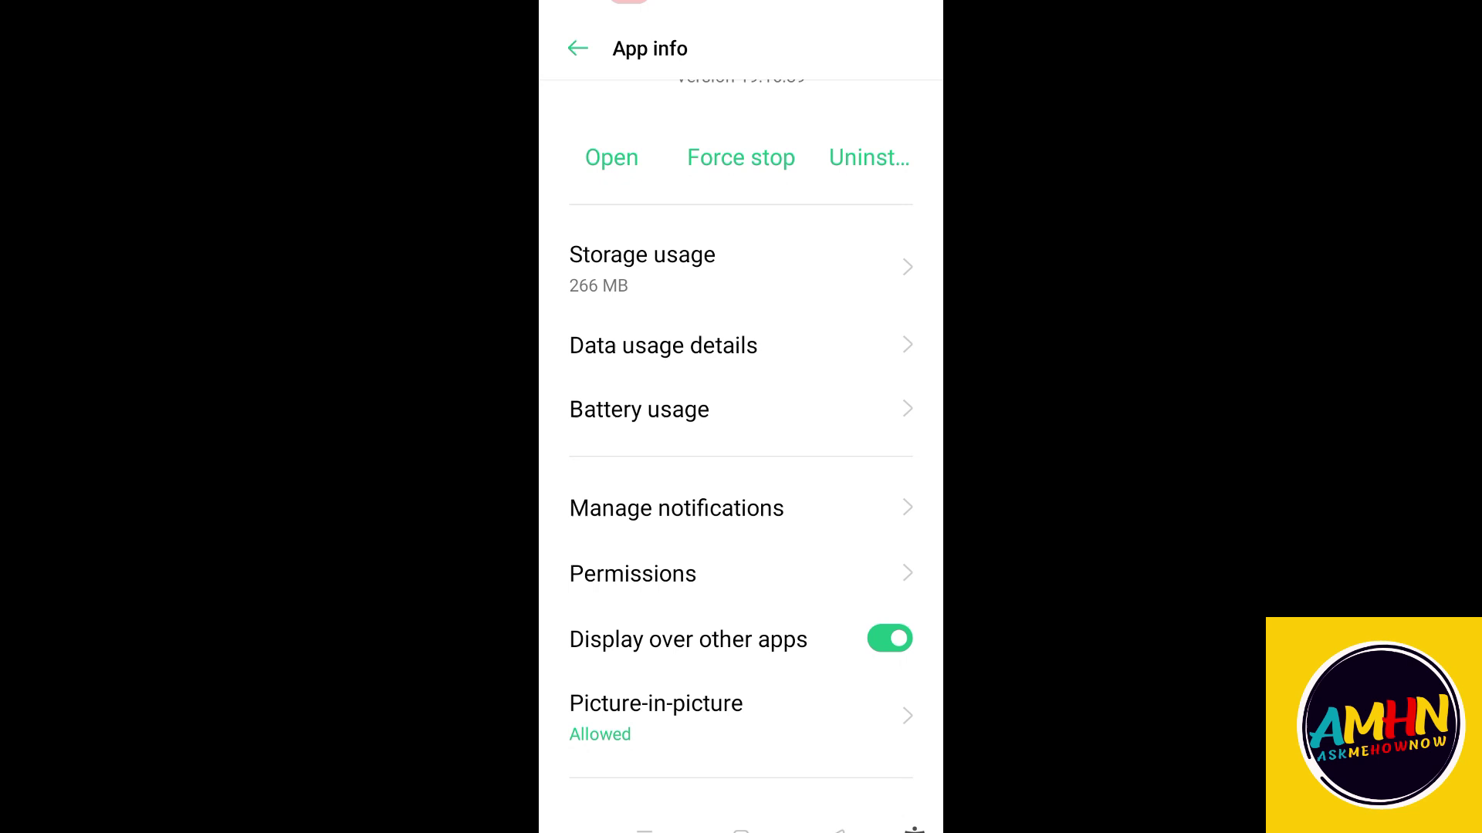
Step: Allow YouTube's Storage and Phone permissions
left_click(741, 575)
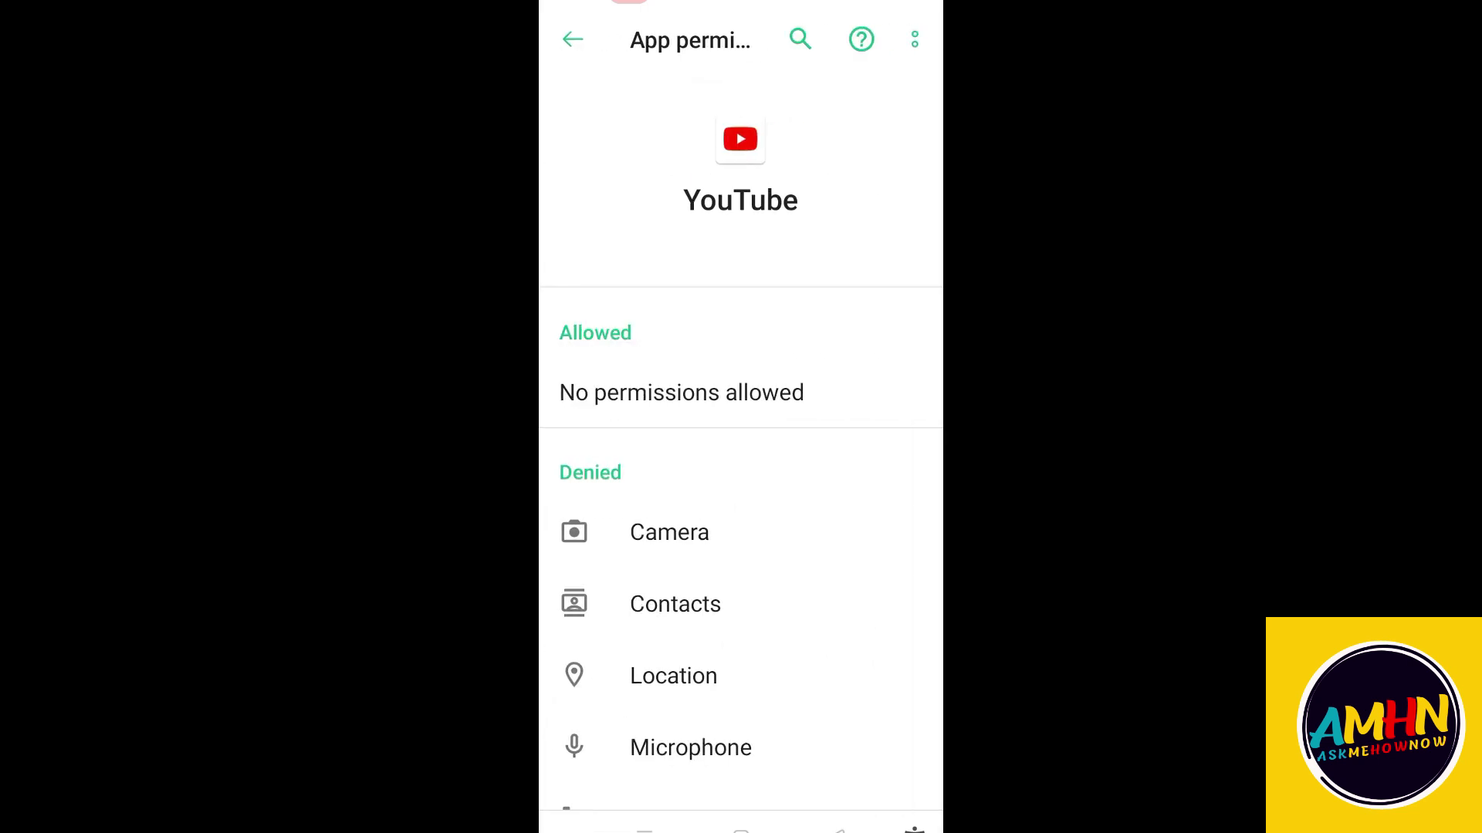
scroll(741, 522, "down", 2)
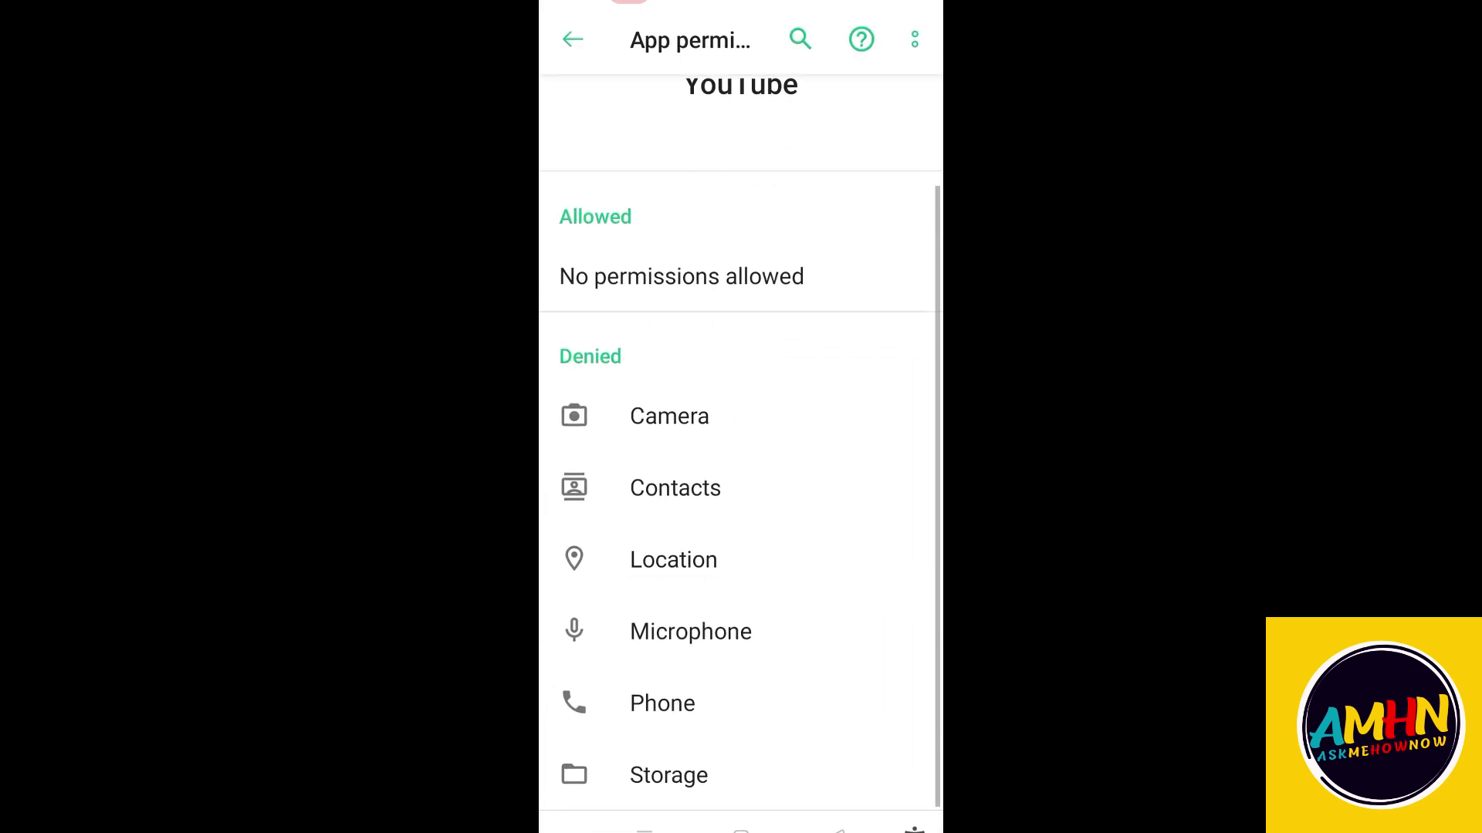
left_click(741, 774)
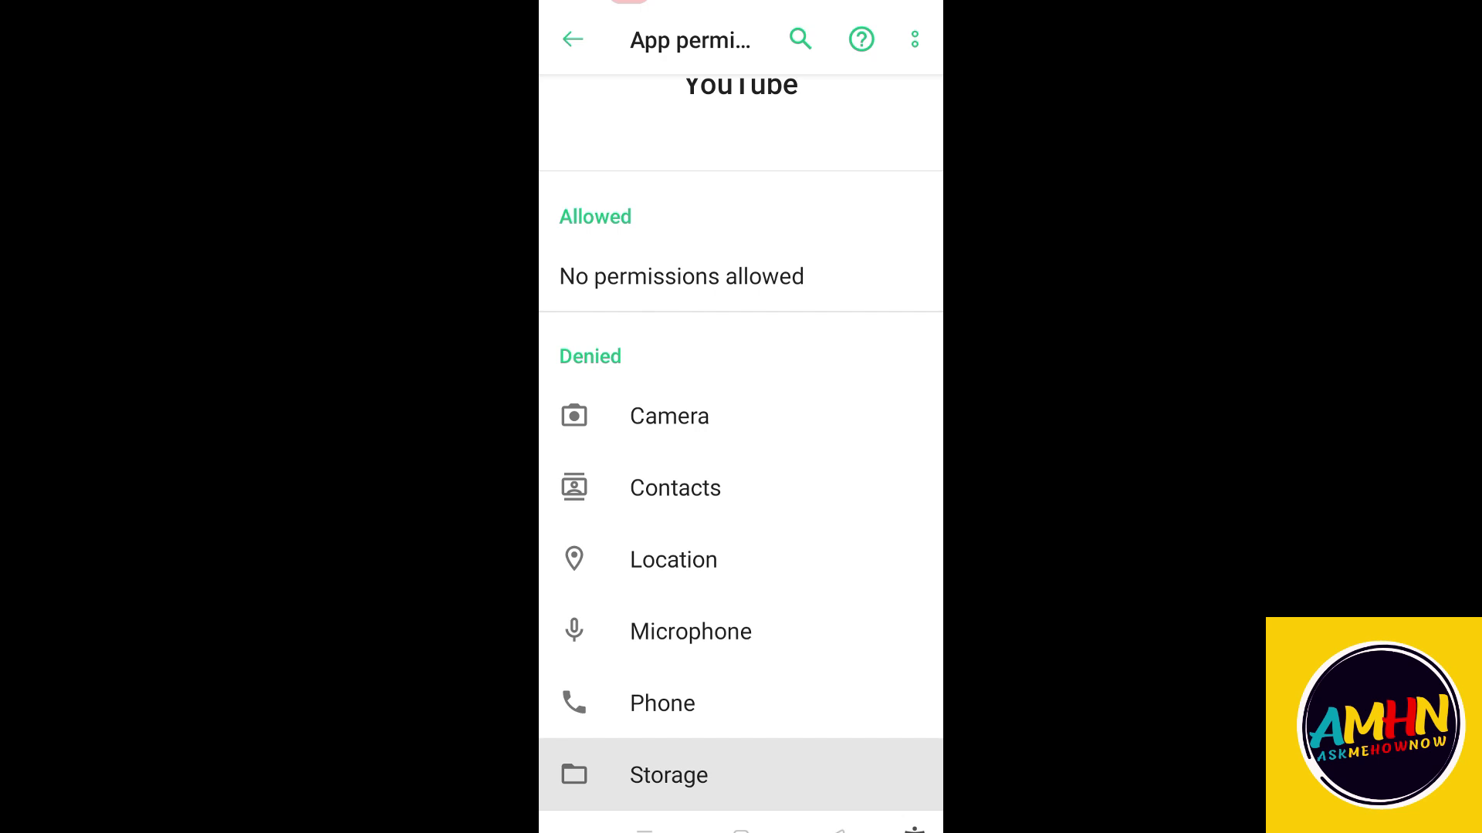
left_click(580, 374)
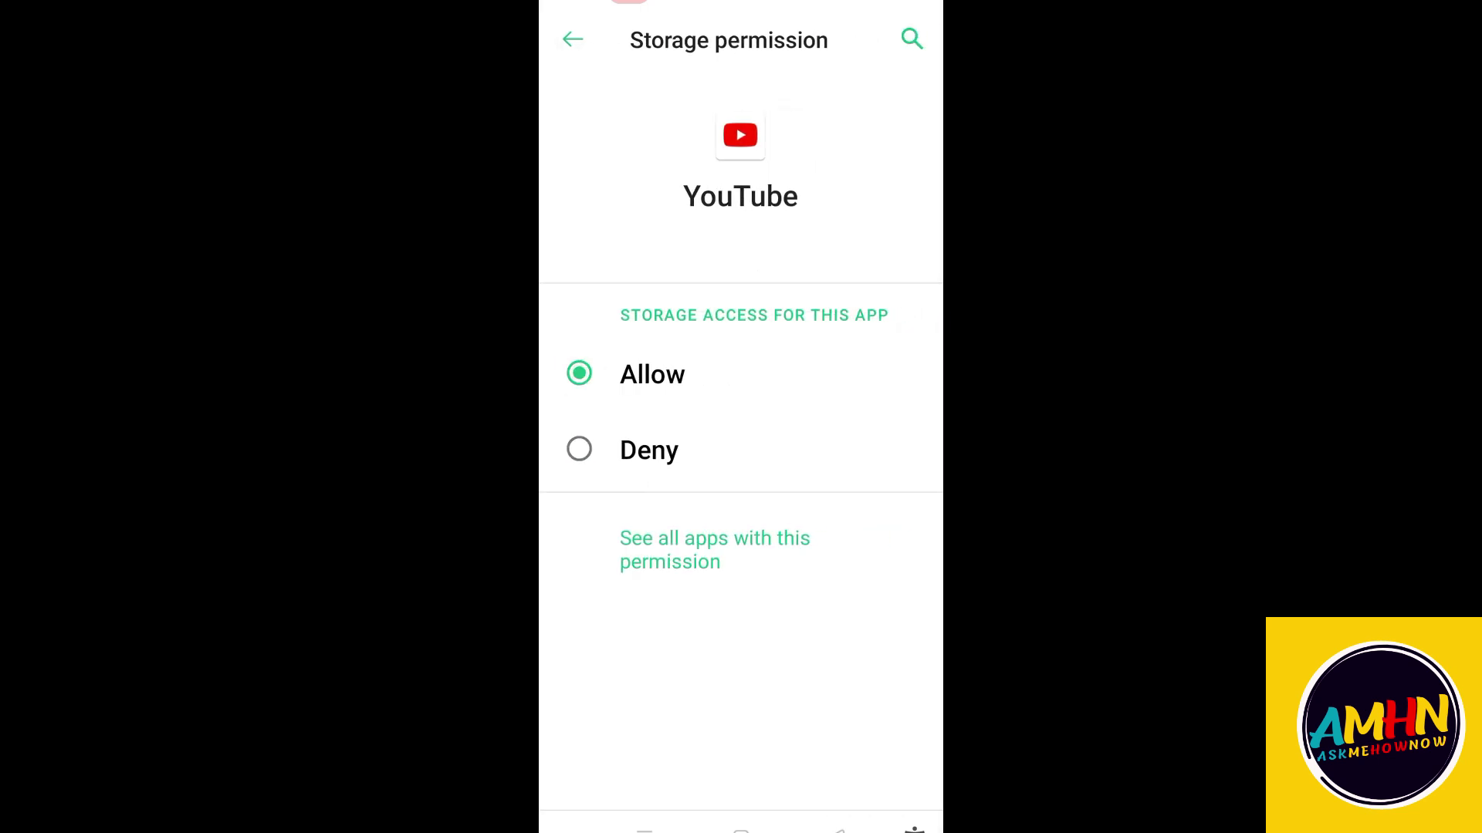
left_click(838, 825)
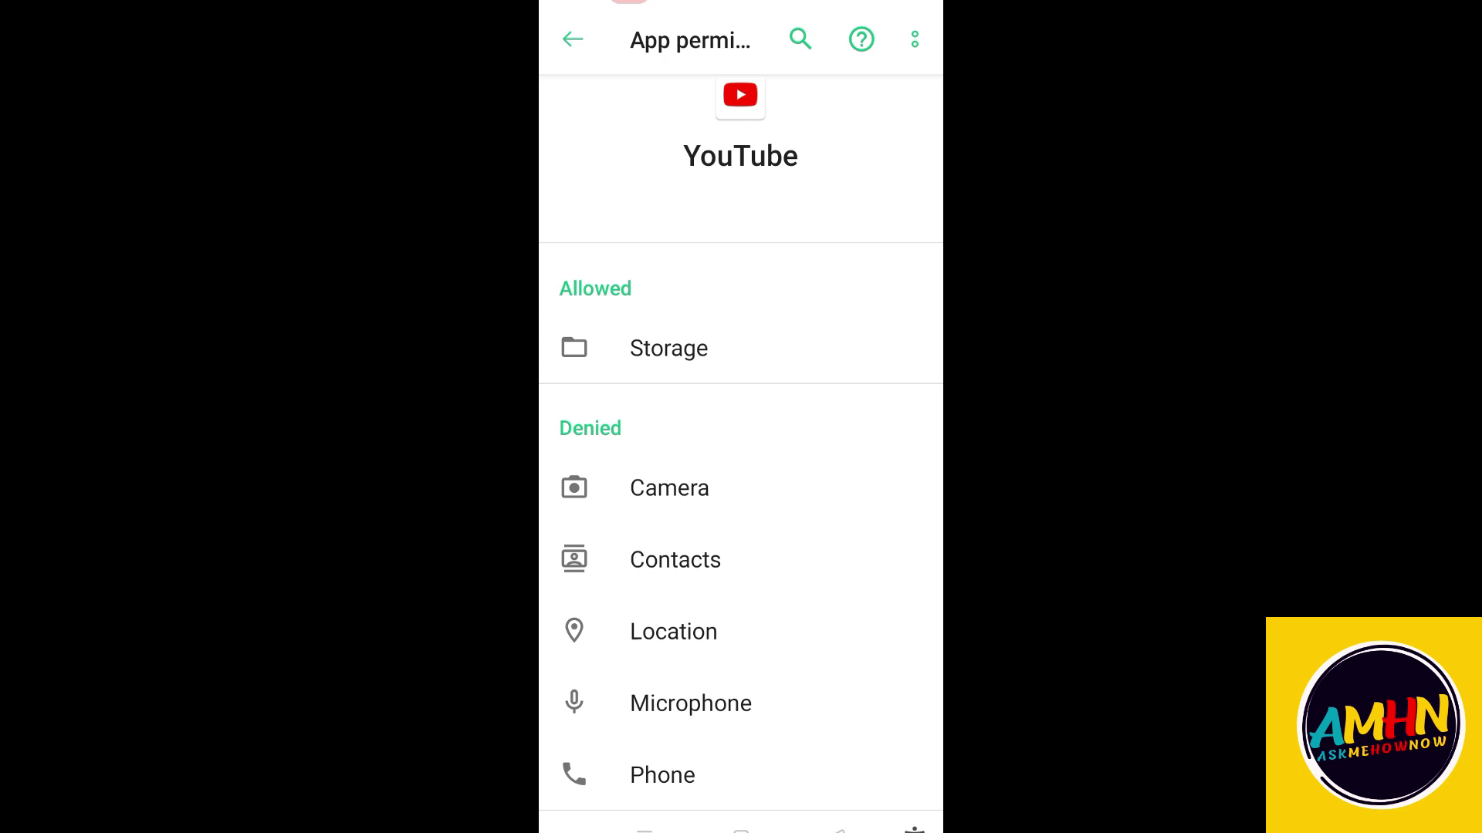
left_click(741, 775)
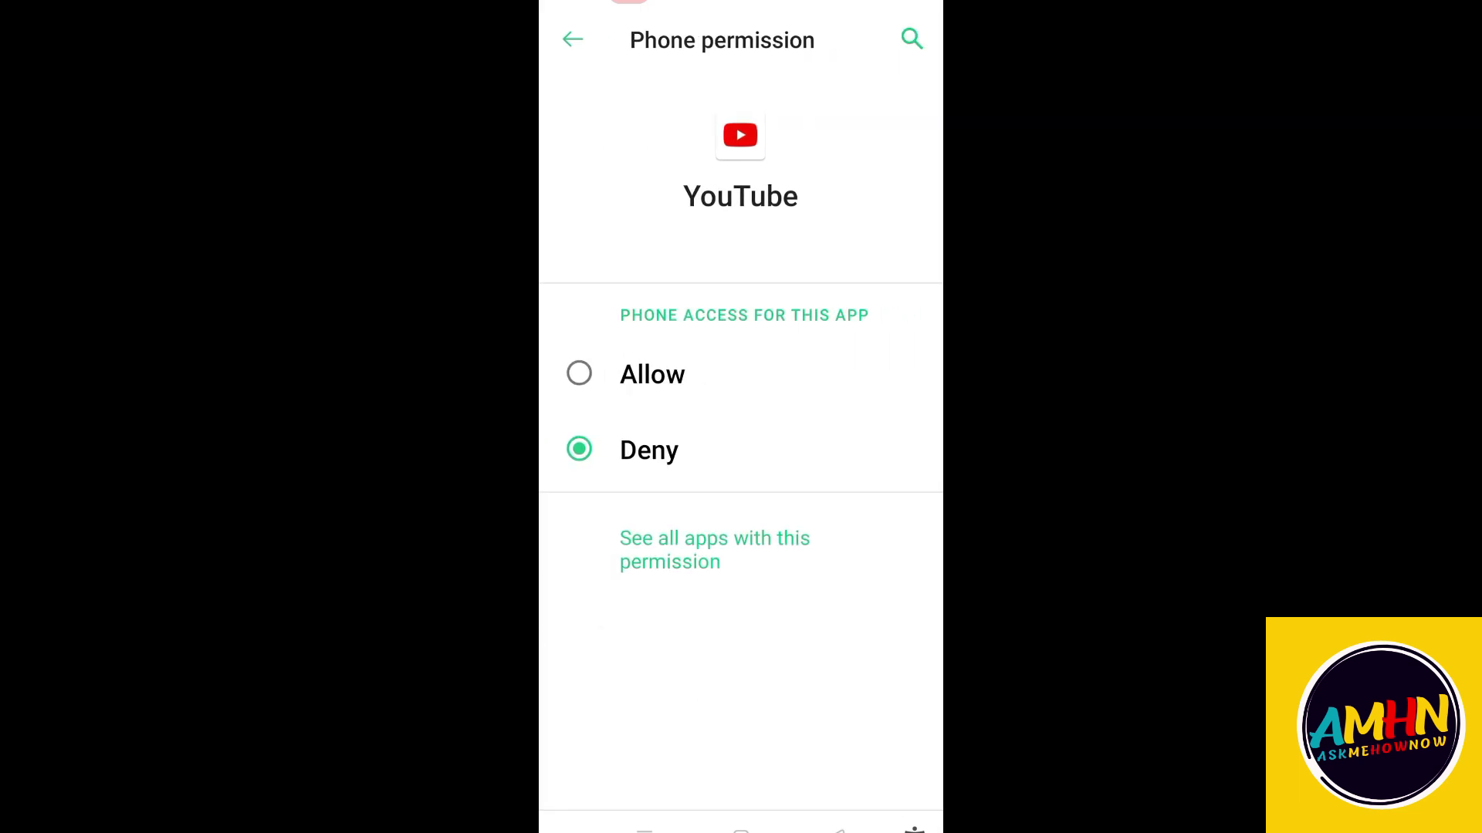
left_click(579, 373)
left_click(838, 824)
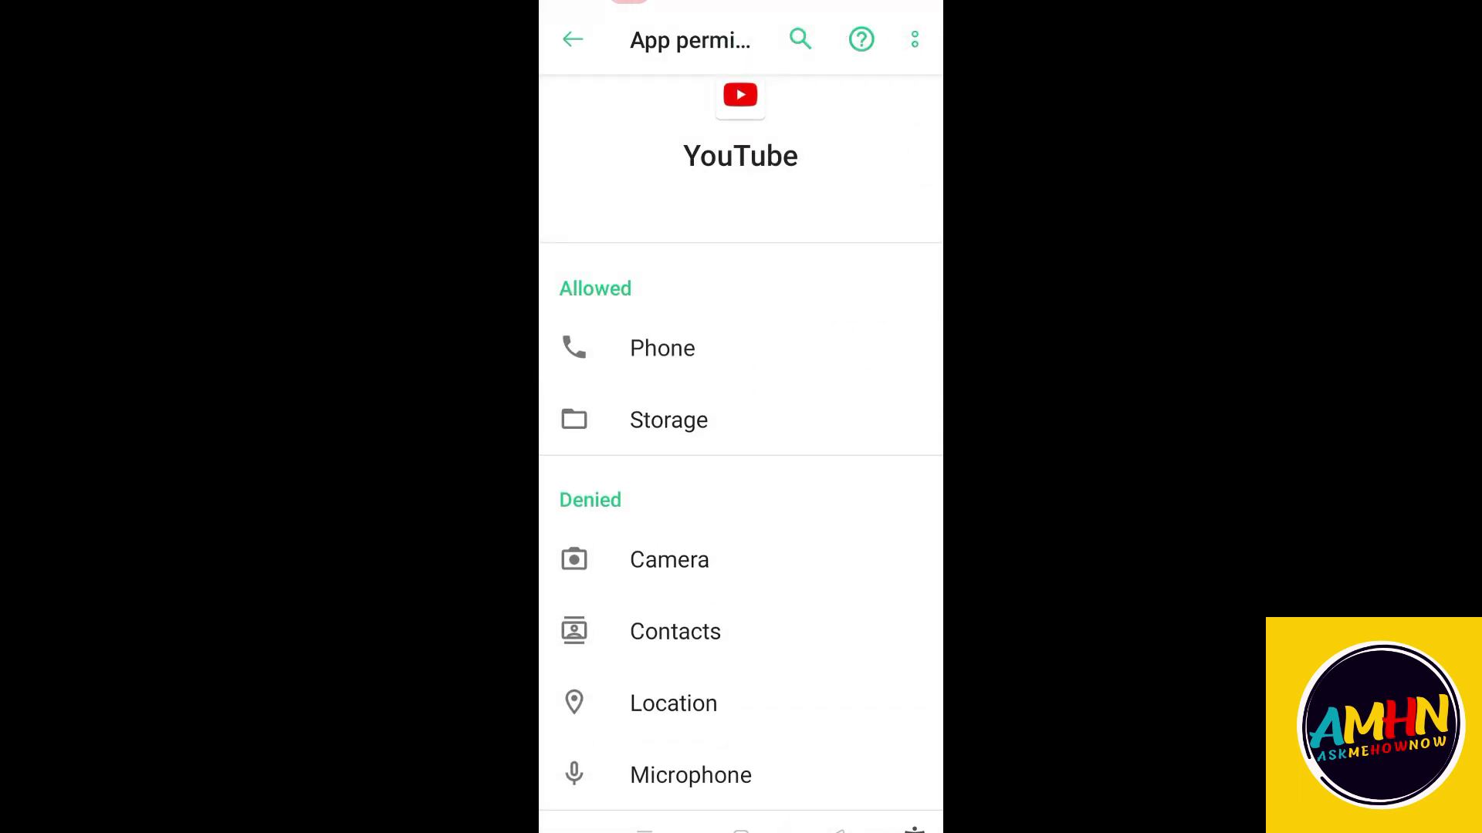
Step: Allow YouTube's Microphone and Camera permissions, then return to the home screen
left_click(742, 774)
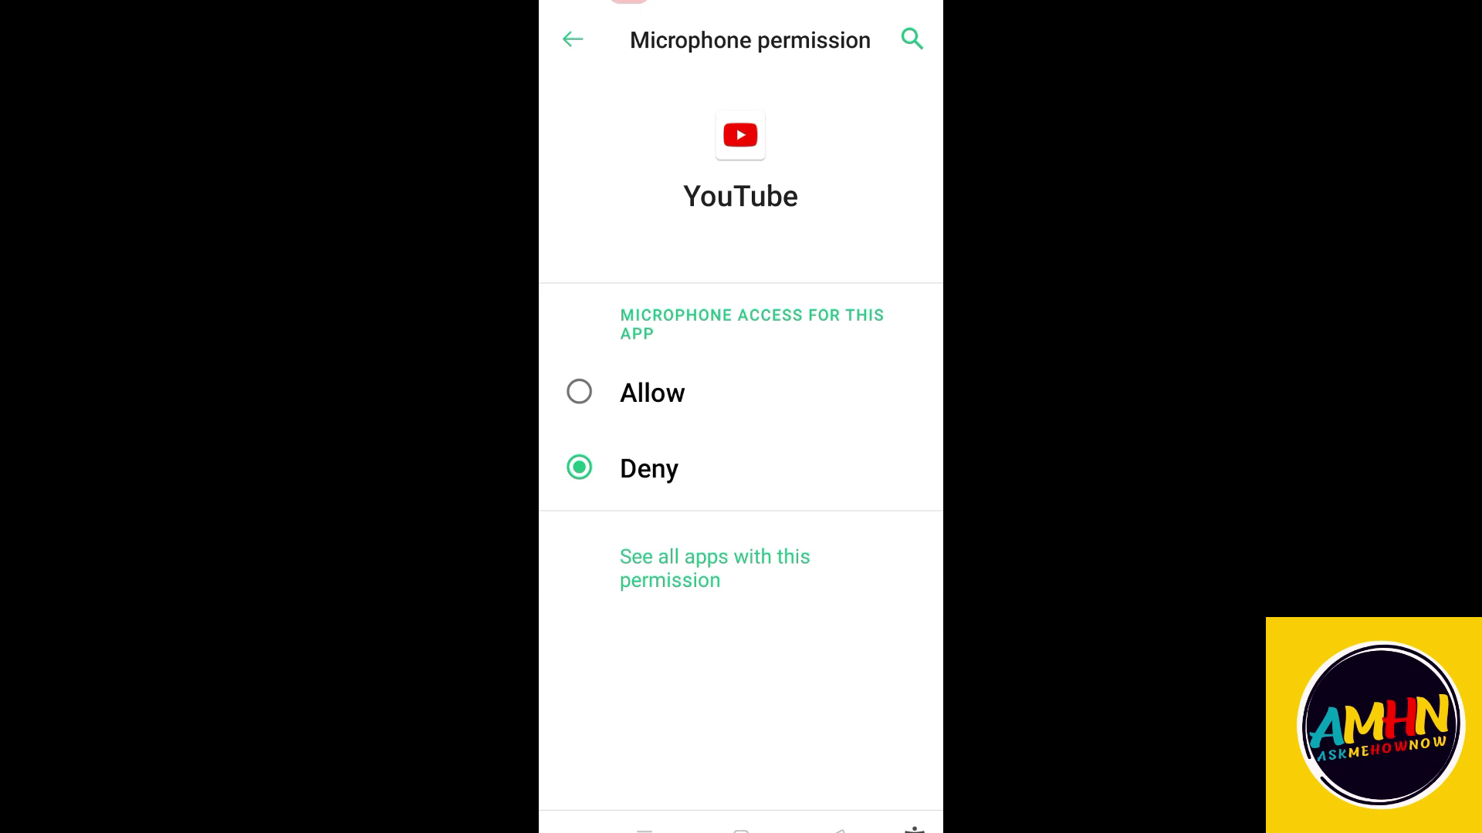
left_click(580, 391)
left_click(839, 824)
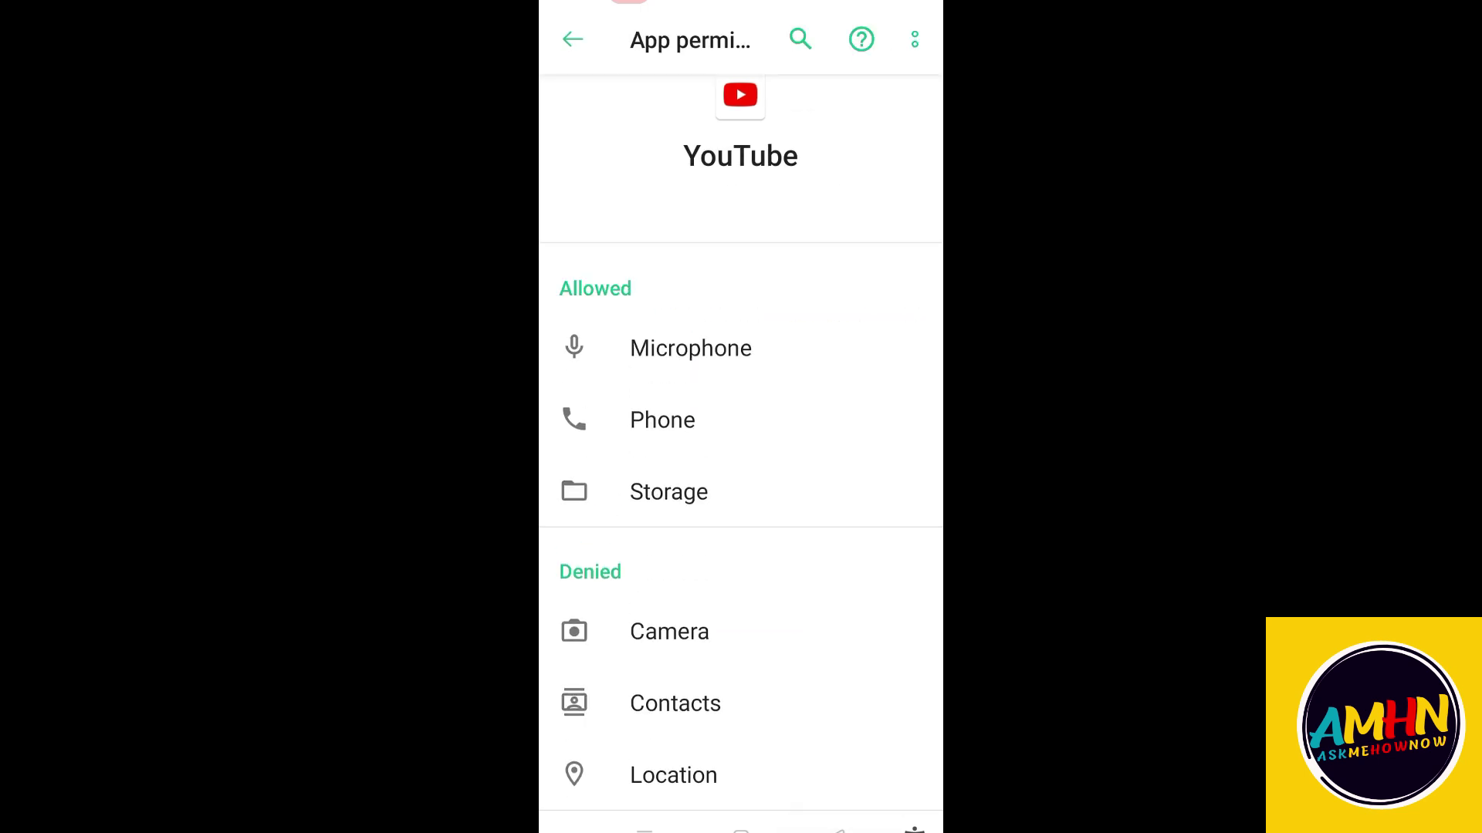
left_click(741, 631)
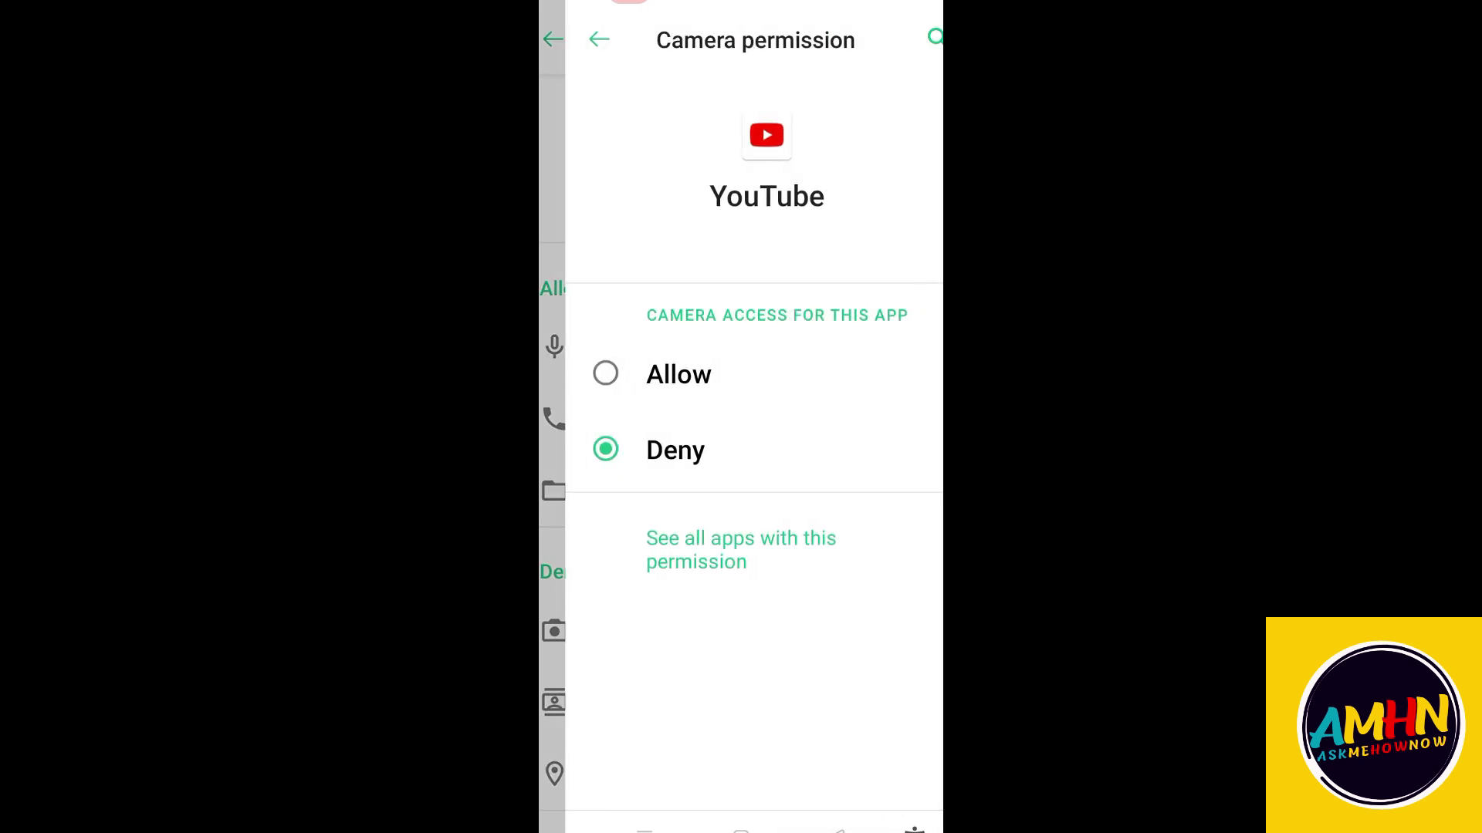
left_click(580, 373)
left_click(838, 824)
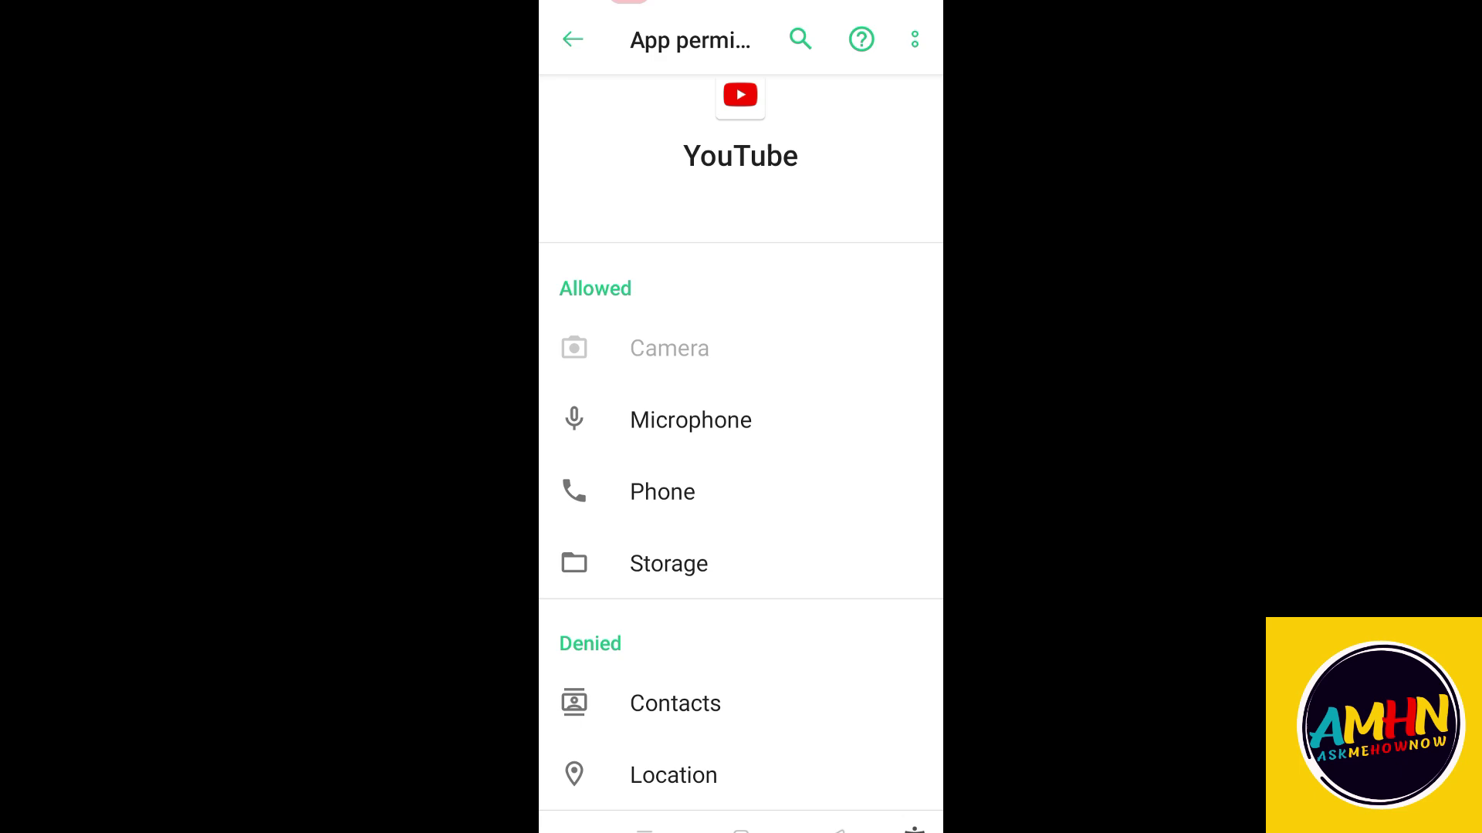
left_click(839, 825)
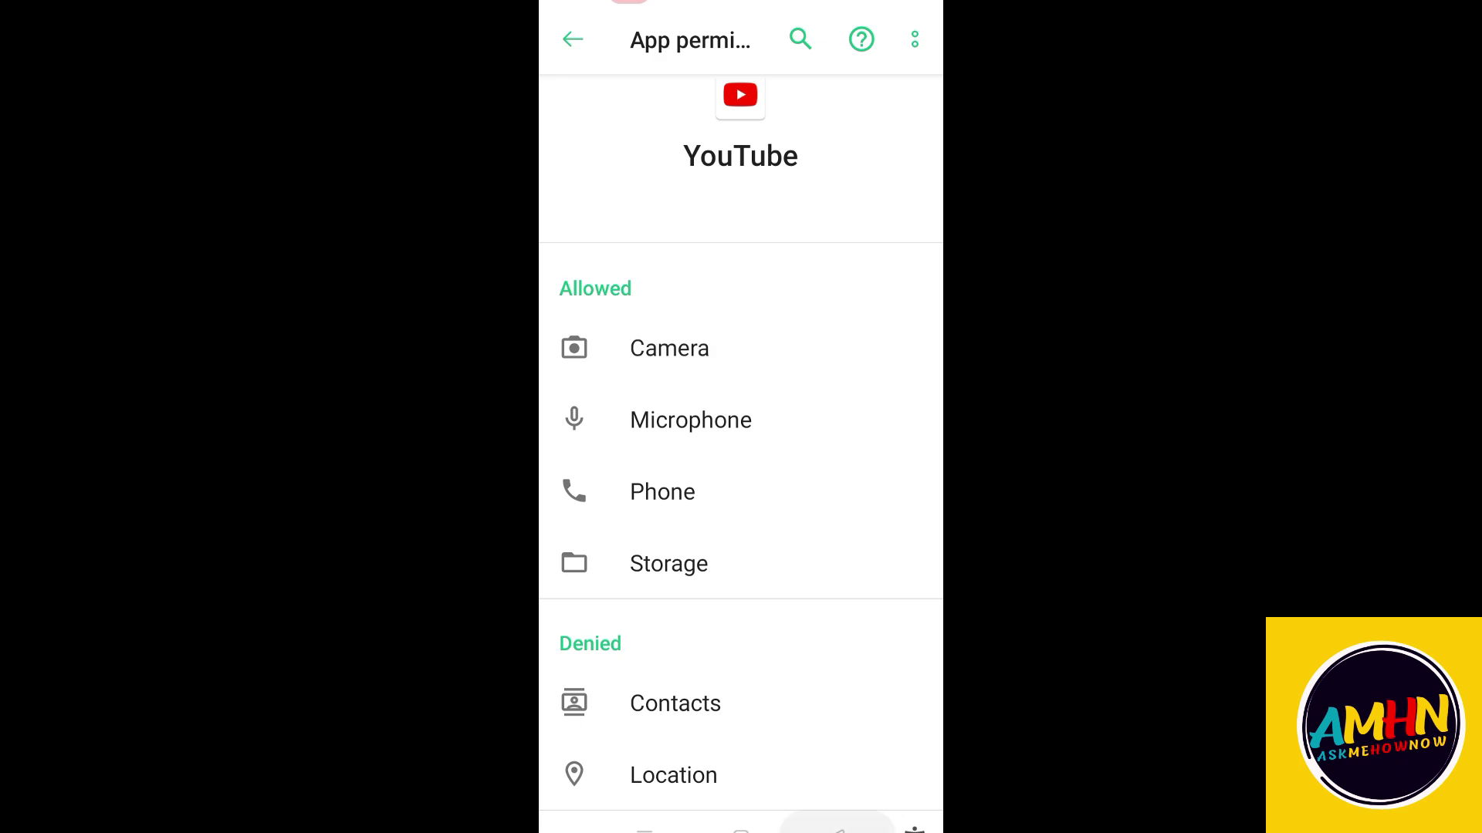
left_click(741, 824)
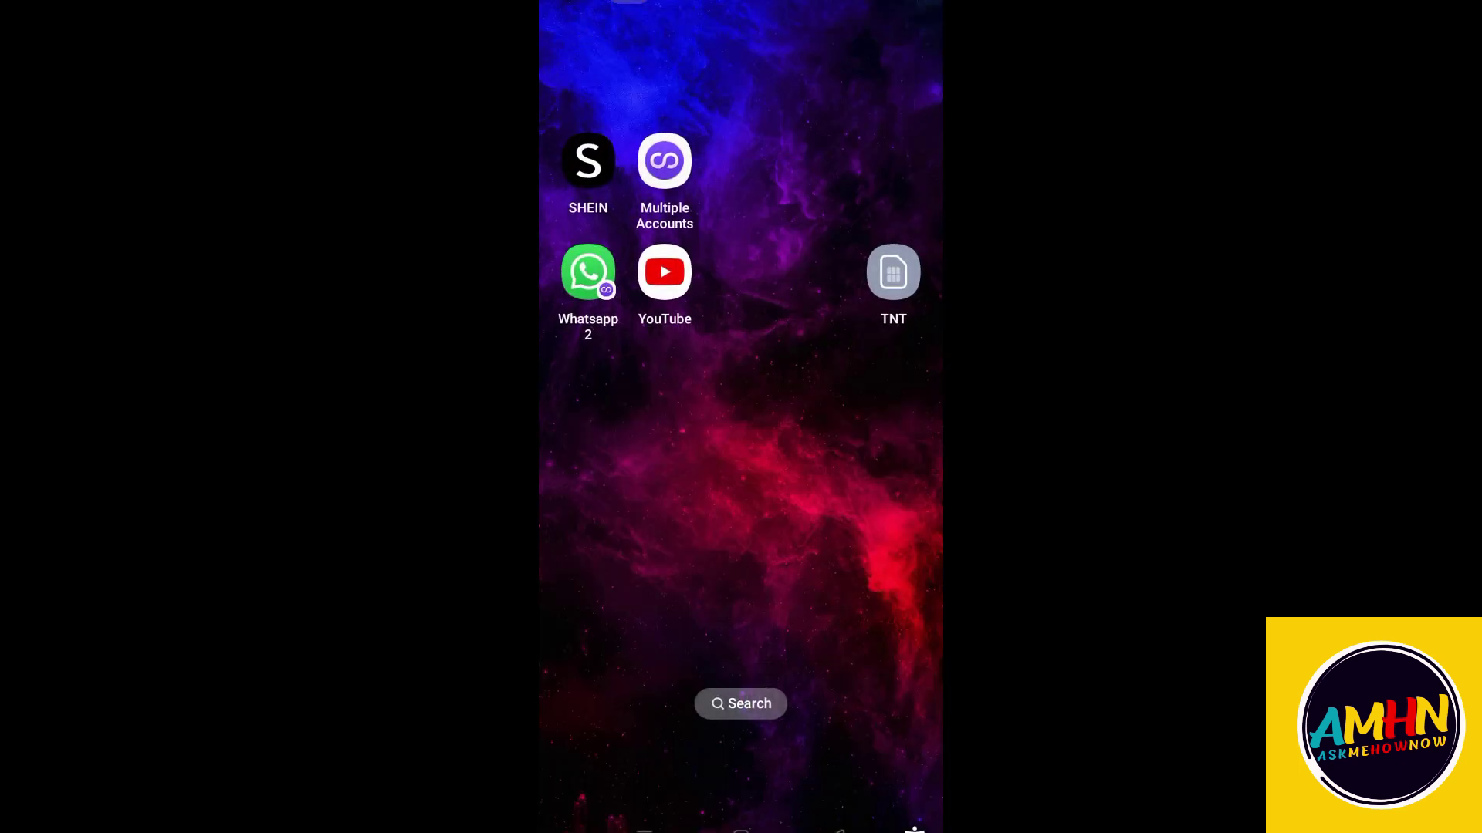
Step: Swipe to the home screen page holding the Google Play Store icon
left_click_drag(579, 464, 903, 464)
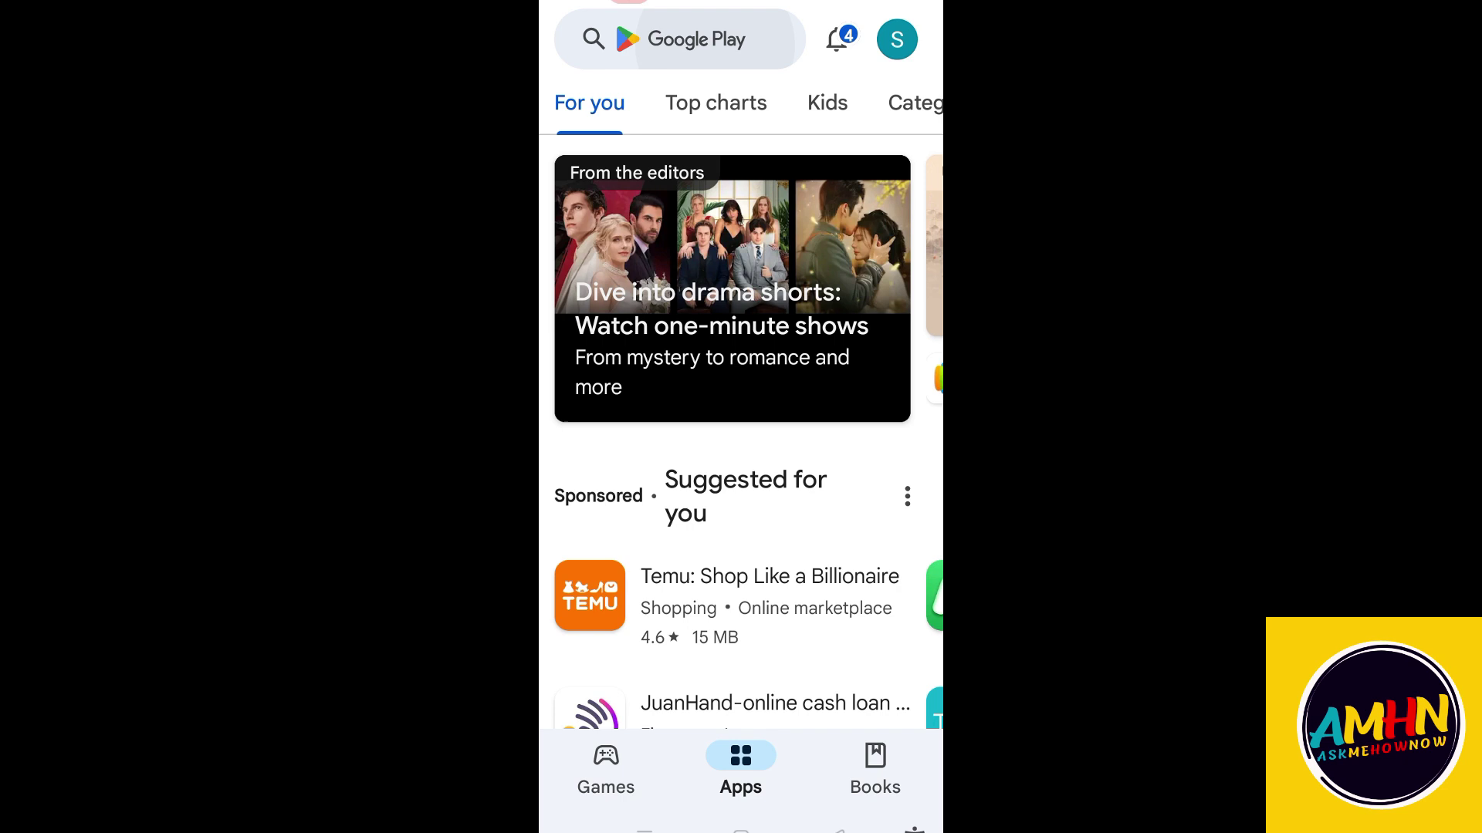
Step: Search the Play Store for 'youtube' using the suggestion list
left_click(694, 39)
type("y")
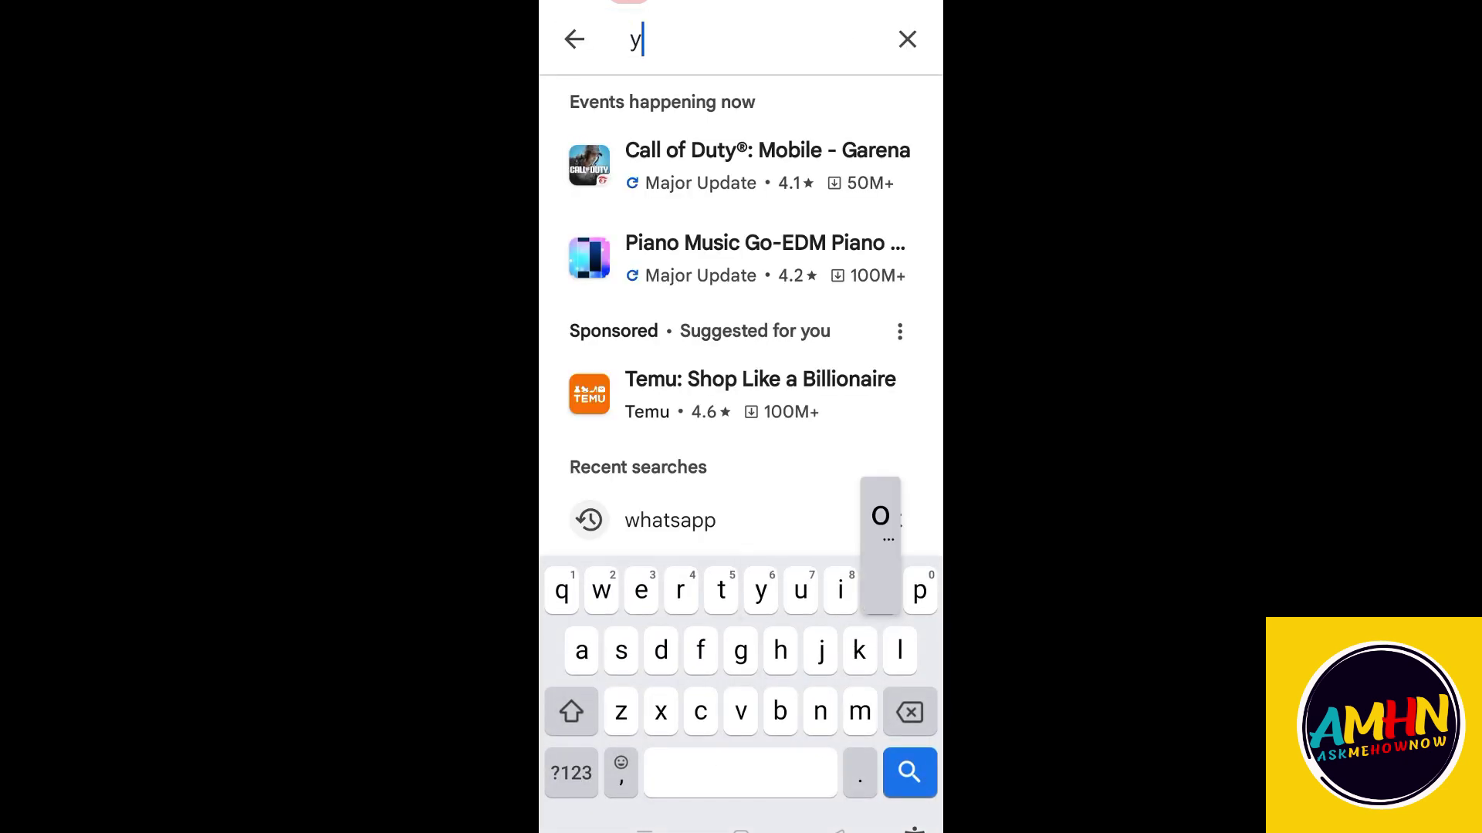
type("ou")
left_click(671, 108)
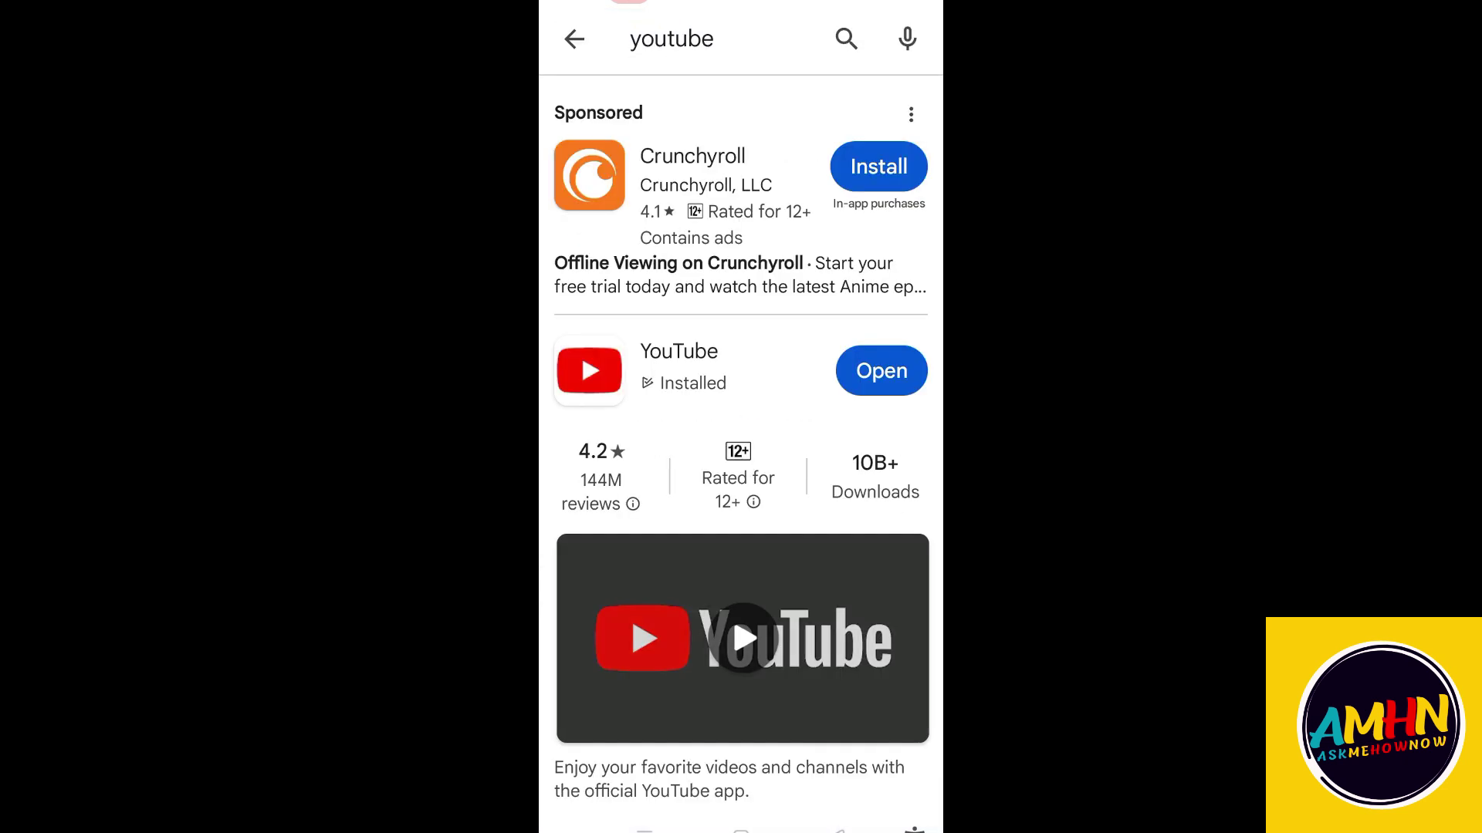